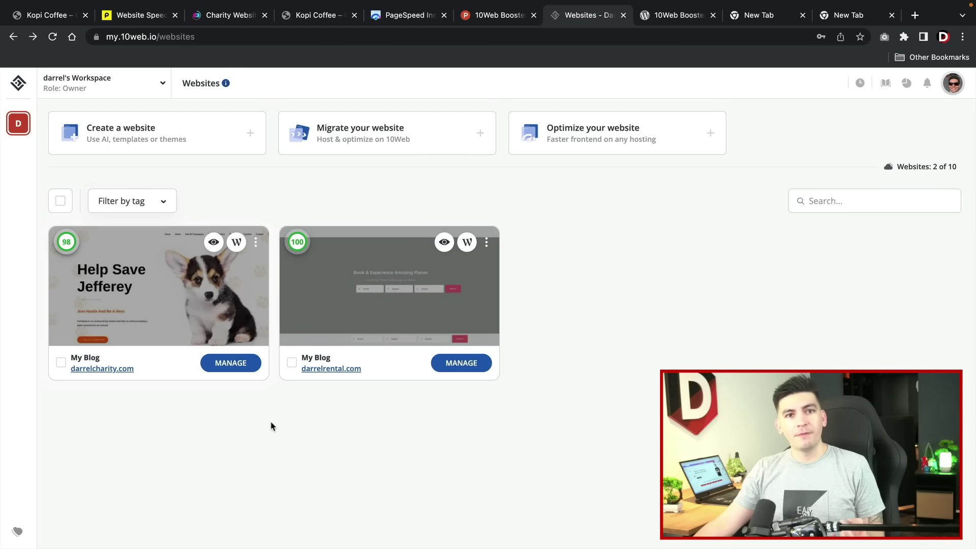
Step: Review darrelrental.com's optimizer scores (mobile 91, desktop 100), then open darrelcharity.com's optimizer
left_click(295, 248)
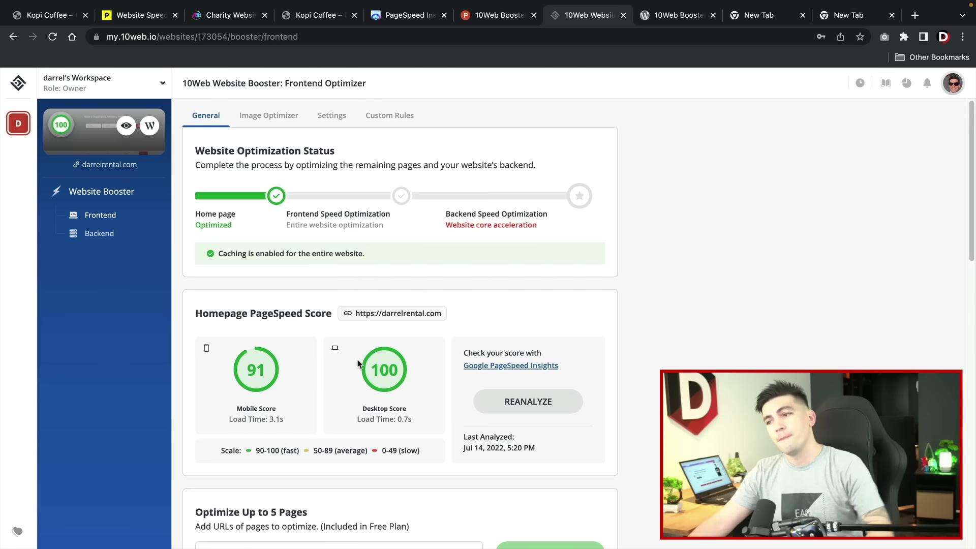
left_click(13, 36)
left_click(64, 243)
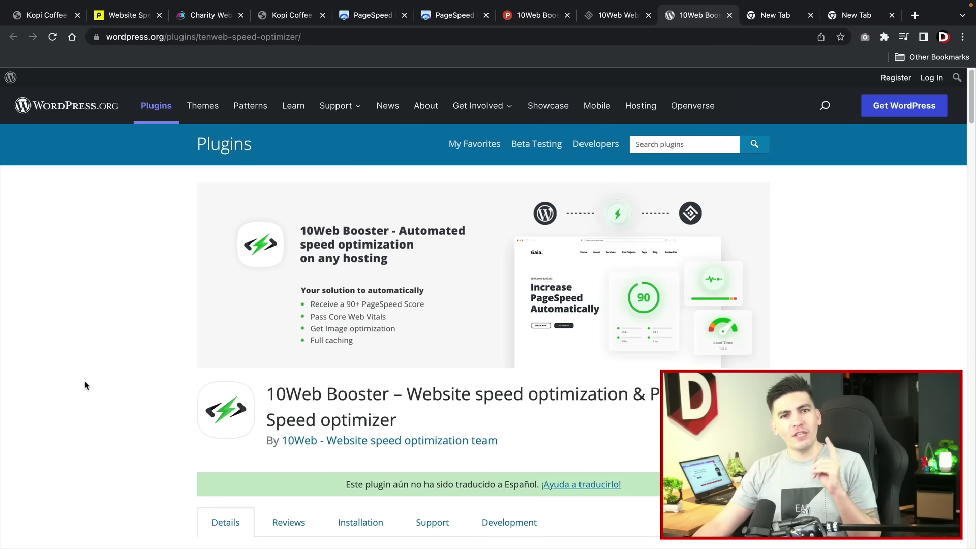
scroll(87, 385, "down", 1)
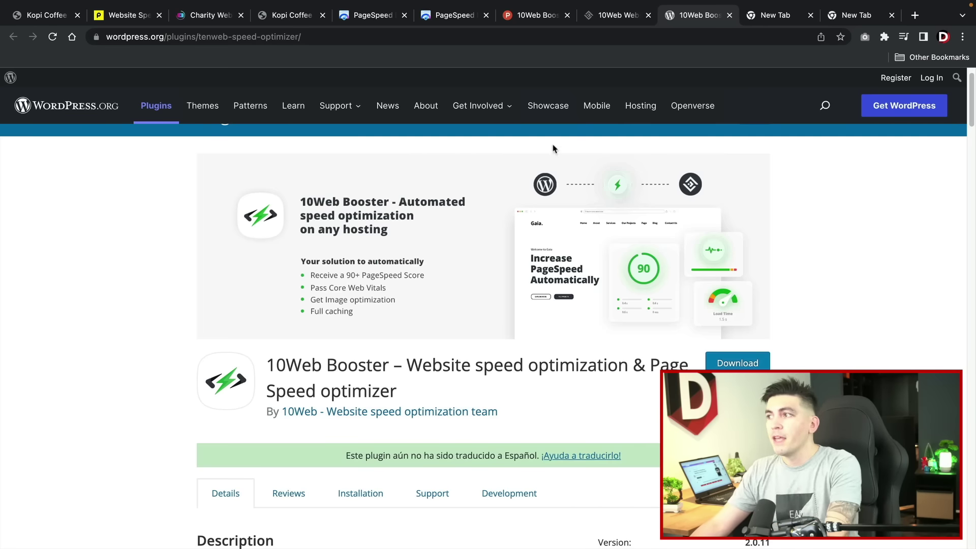
Step: Compare Standard, Balanced, Strong and Extreme modes for darrelcharity.com, settling on Strong
left_click(605, 17)
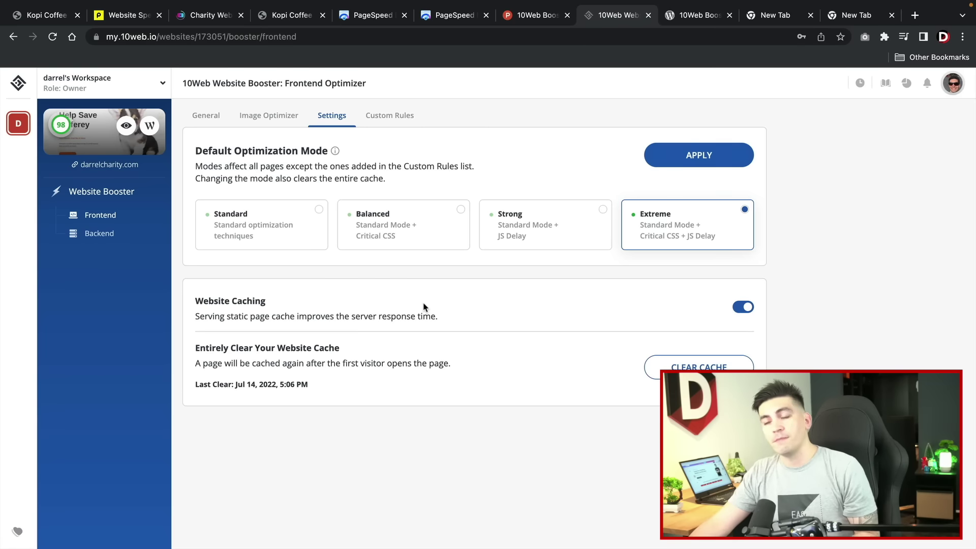
left_click(304, 235)
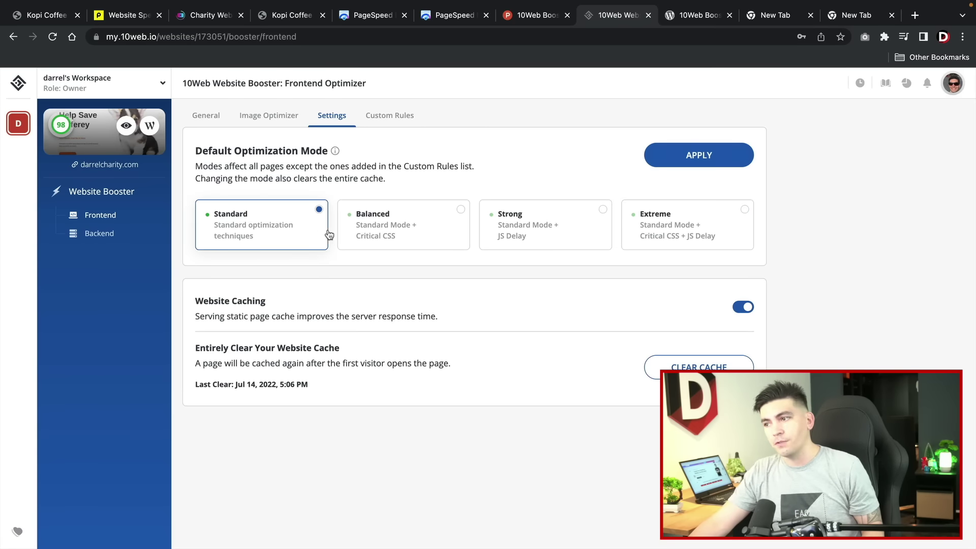
left_click(411, 224)
left_click(515, 229)
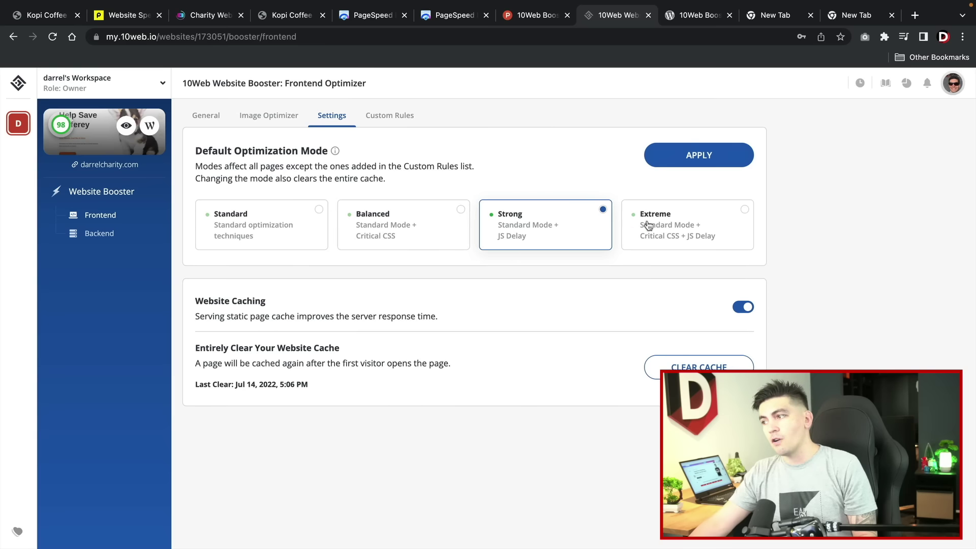
left_click(654, 225)
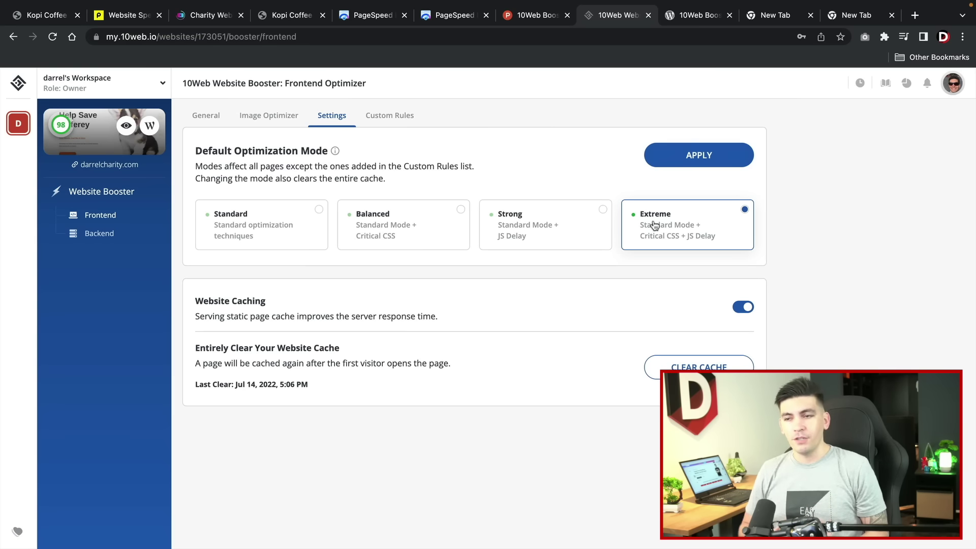
left_click(598, 232)
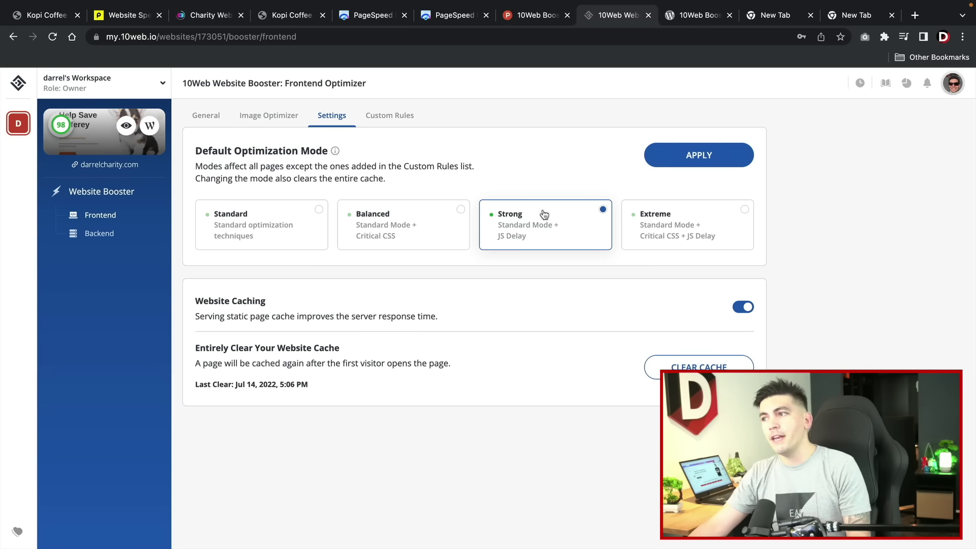
Step: Compare PageSpeed mobile reports: darreltutorial.com at 26, then darrelfood.com at 41
left_click(457, 21)
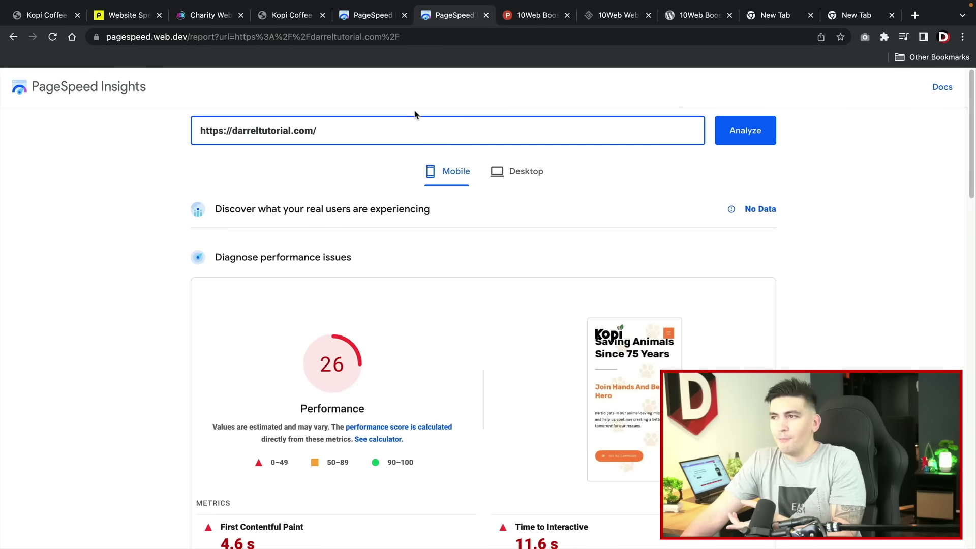
left_click(379, 16)
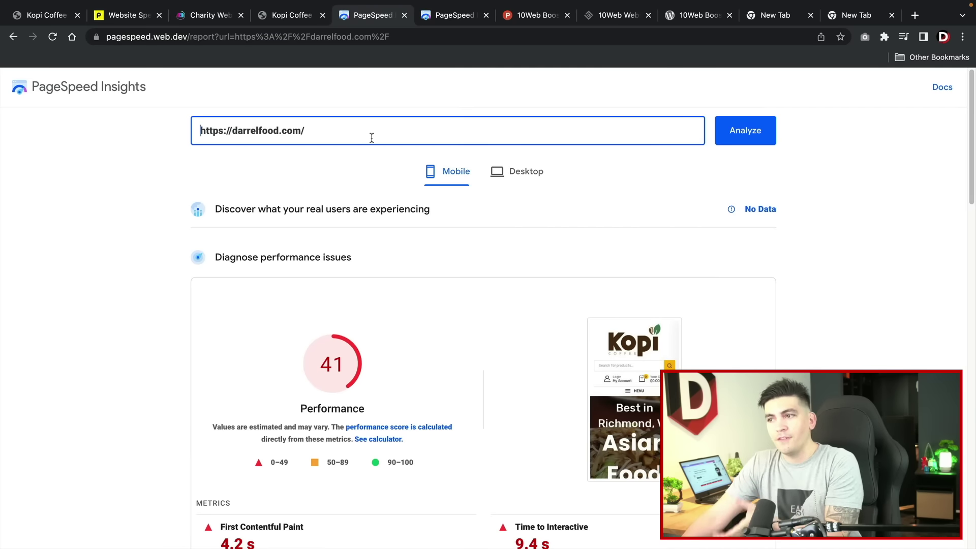
scroll(259, 254, "down", 1)
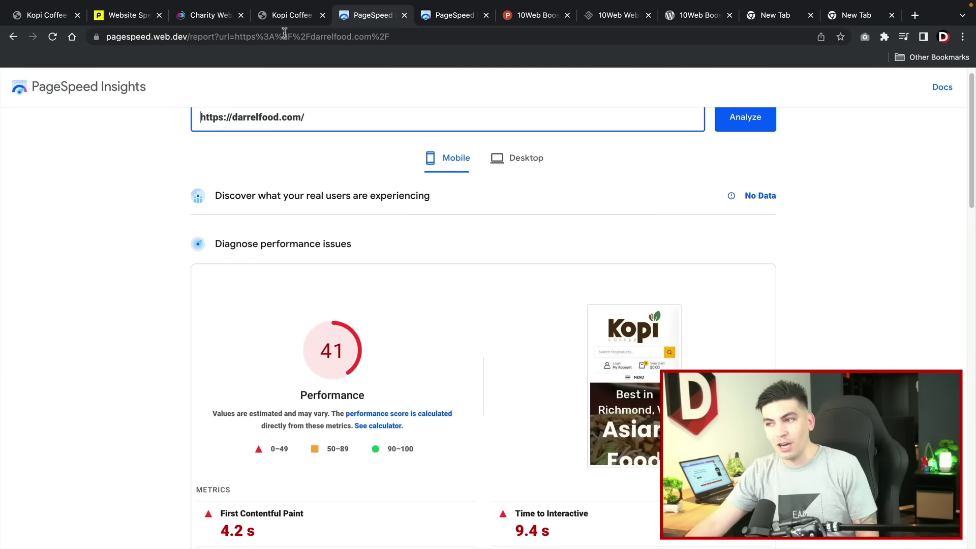
Step: View the darrelfood.com homepage, then scroll darreltutorial.com's 'Saving Animals Since 75 Years' homepage
left_click(288, 16)
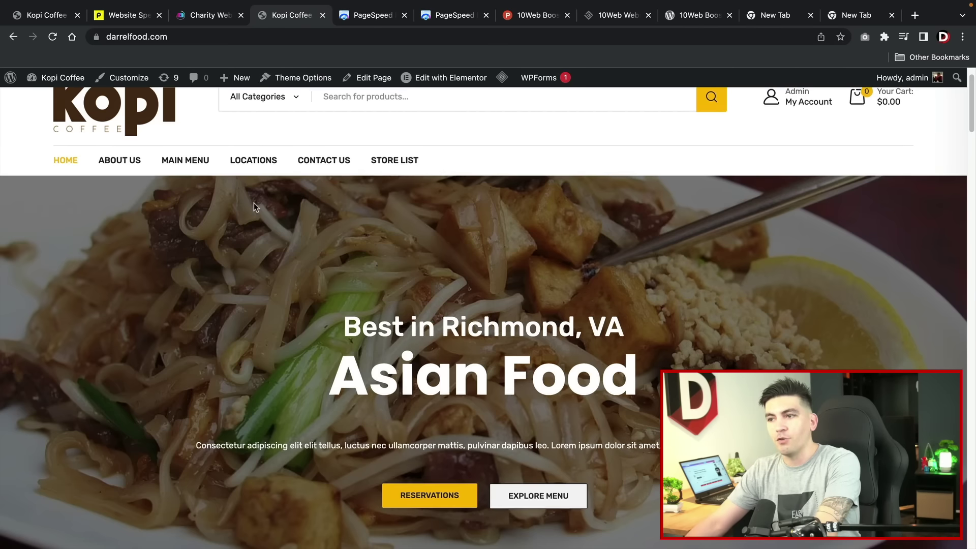
left_click(213, 15)
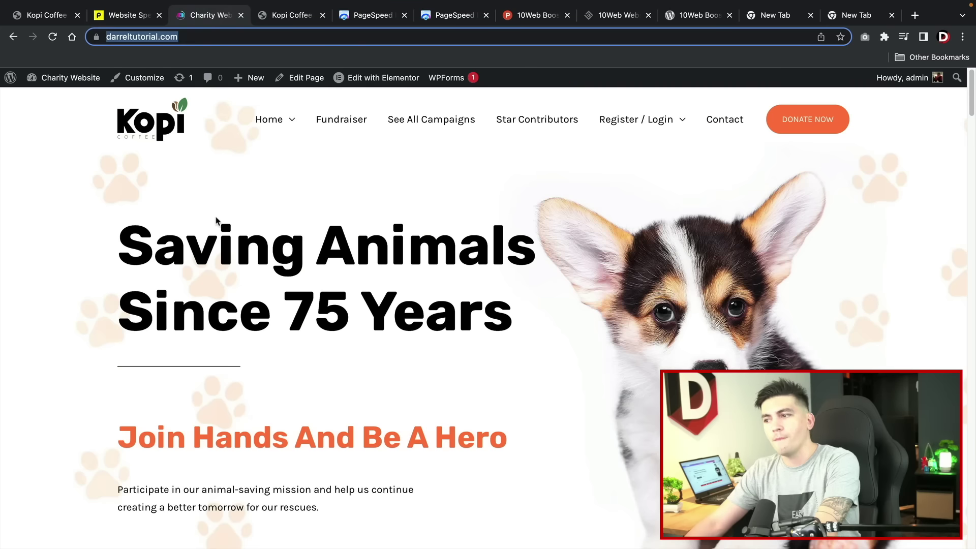
scroll(219, 221, "down", 2)
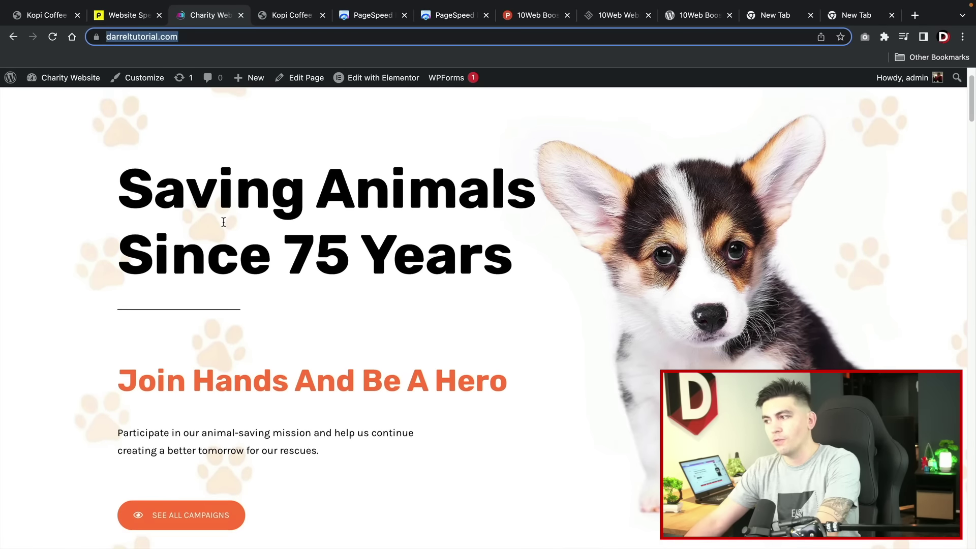
scroll(223, 221, "down", 1)
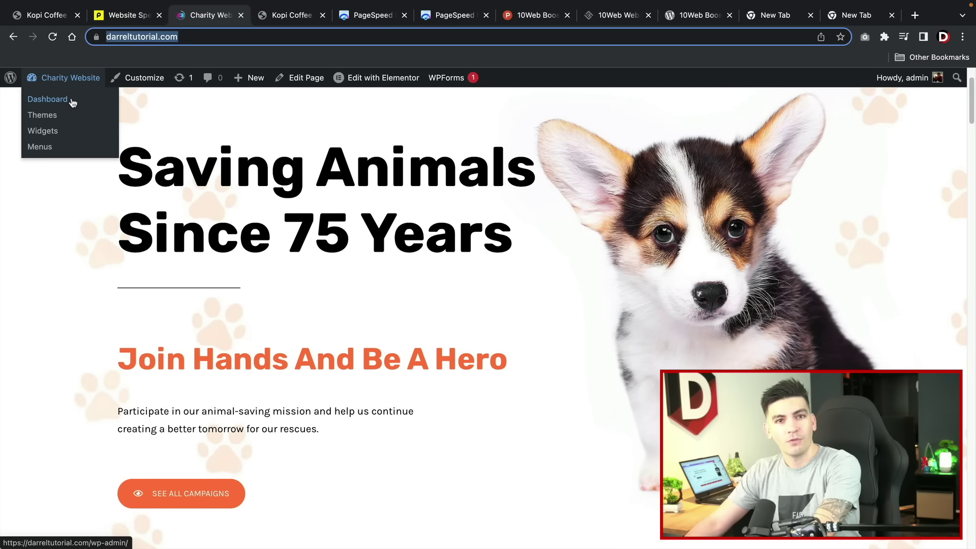
Step: From darreltutorial.com's admin dashboard, search Plugins > Add New for '10web booster'
left_click(72, 102)
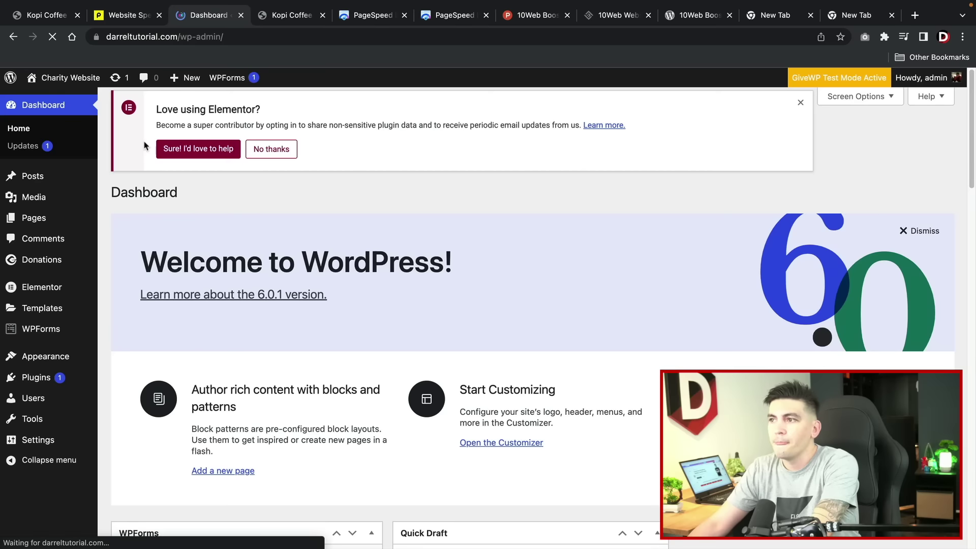
mouse_move(58, 378)
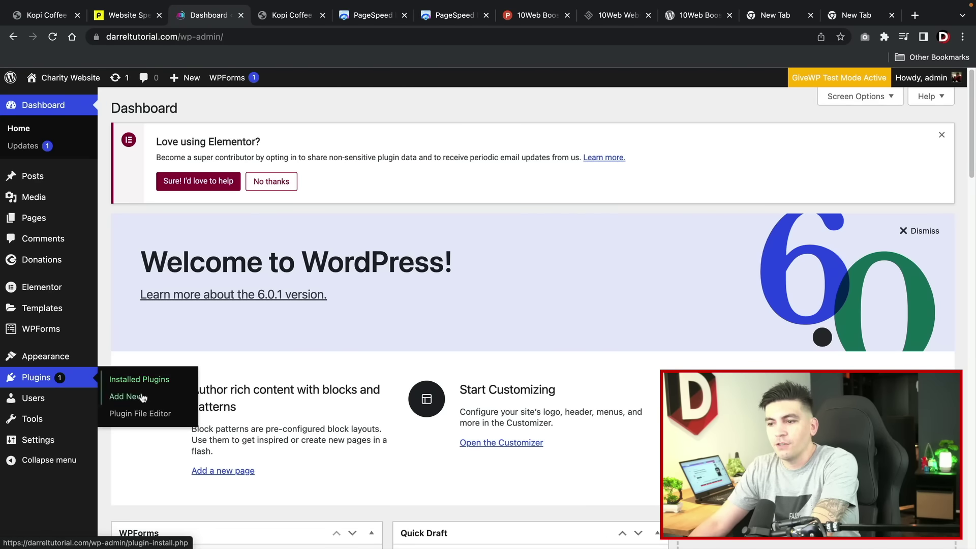
left_click(127, 396)
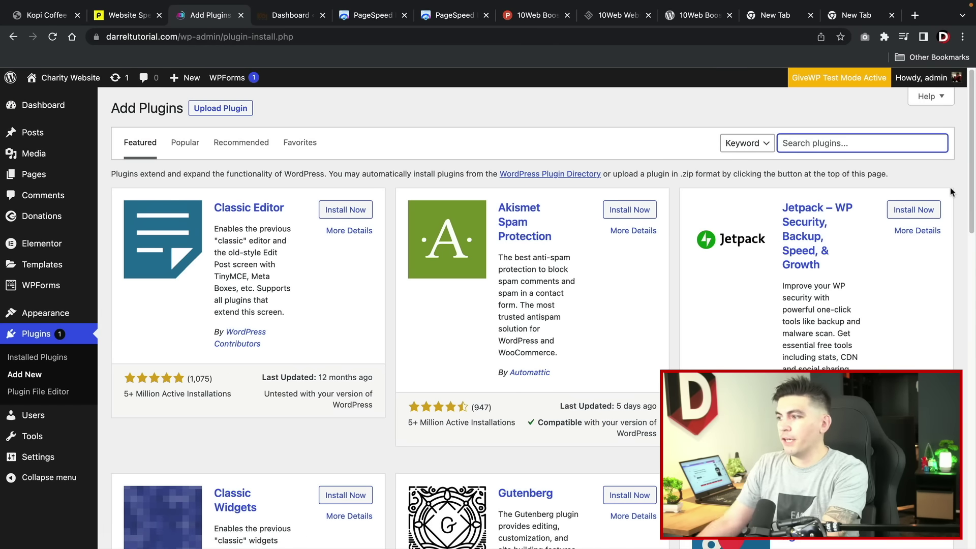
type("10web")
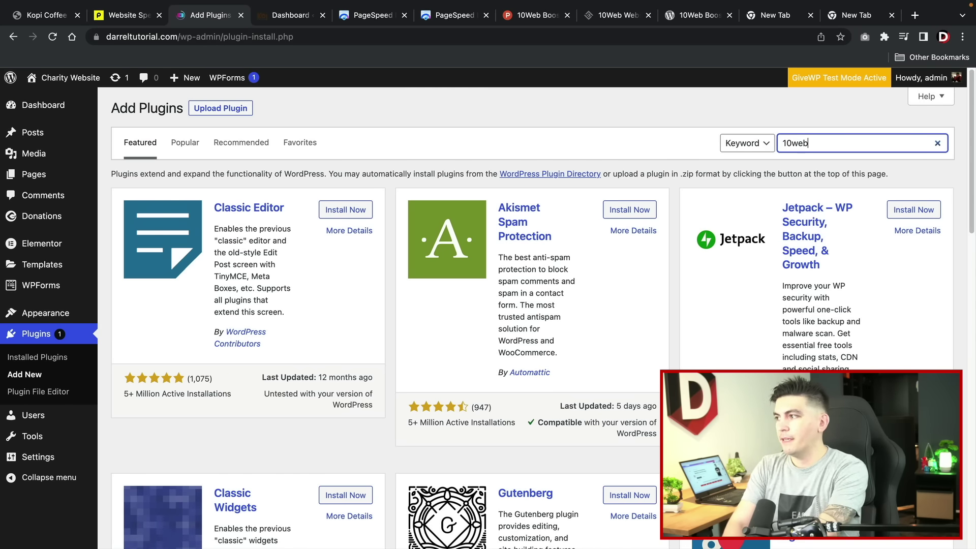
type(" booster")
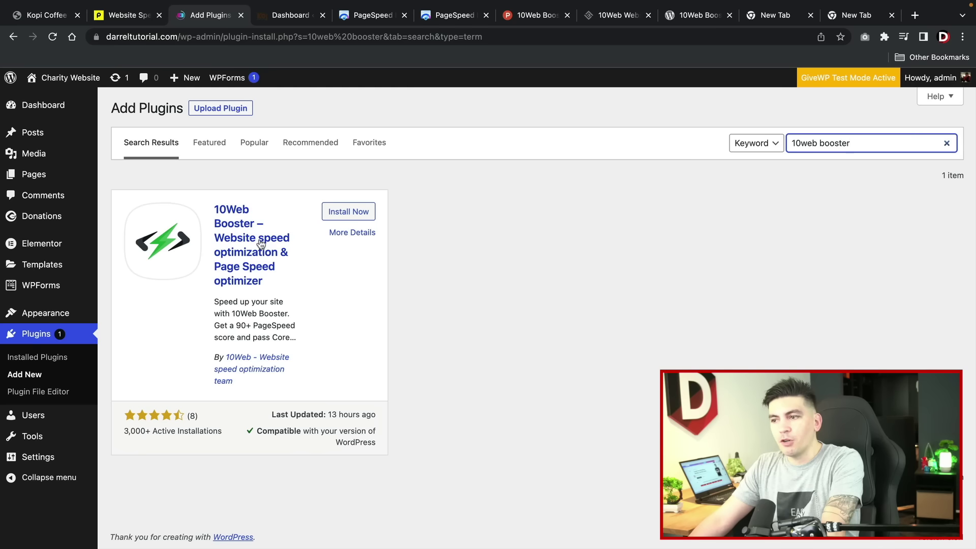
Step: Install and activate 10Web Booster, then start connecting the site to 10Web
left_click(347, 215)
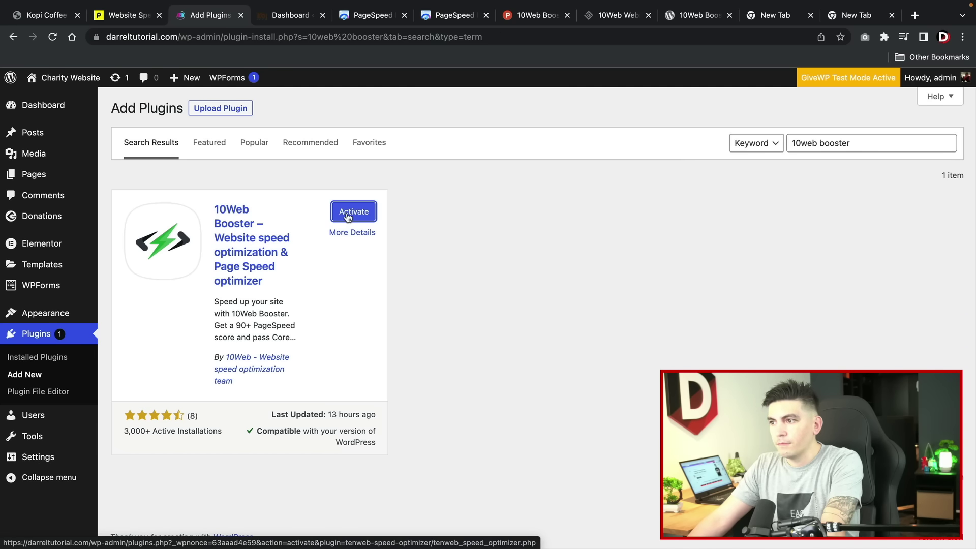
left_click(347, 216)
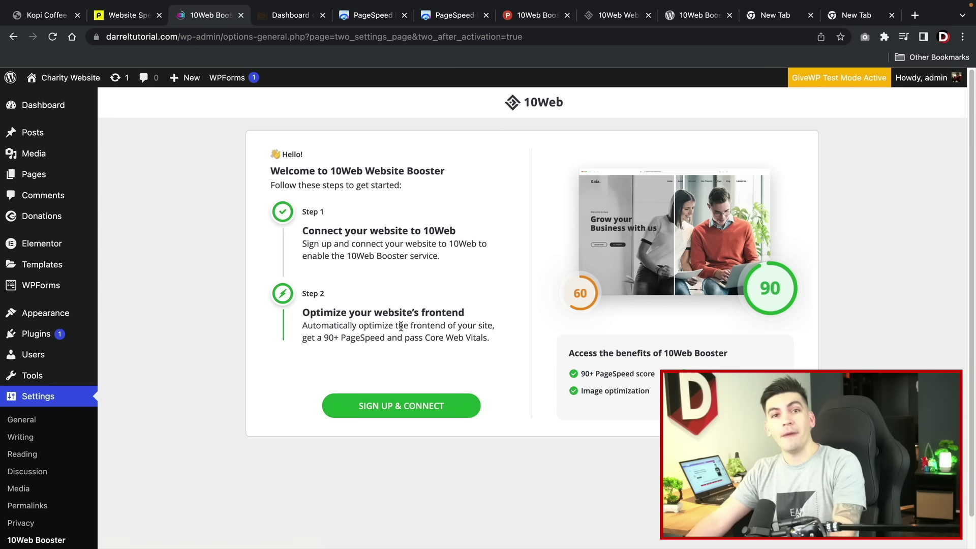
left_click(432, 410)
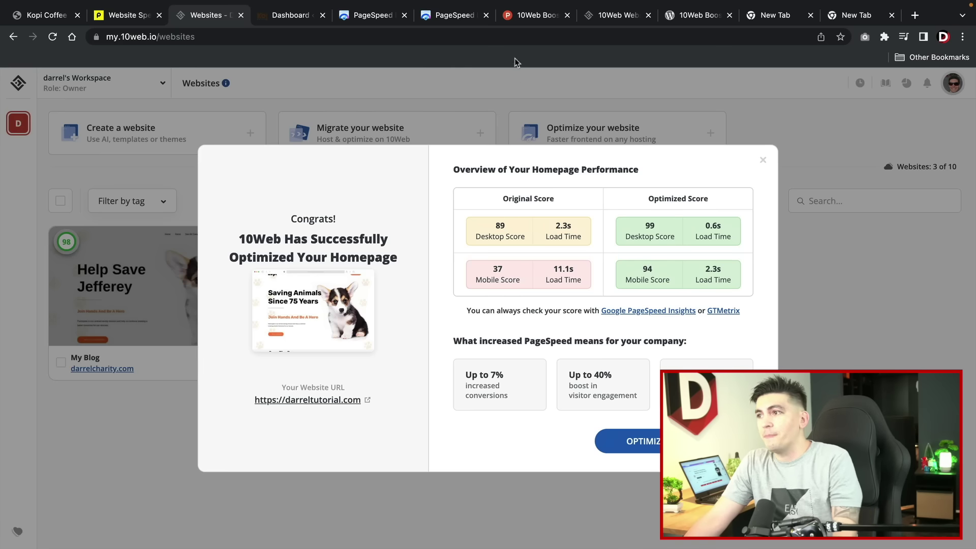
Step: Place the 10Web results window beside darreltutorial.com's PageSpeed report
left_click(454, 18)
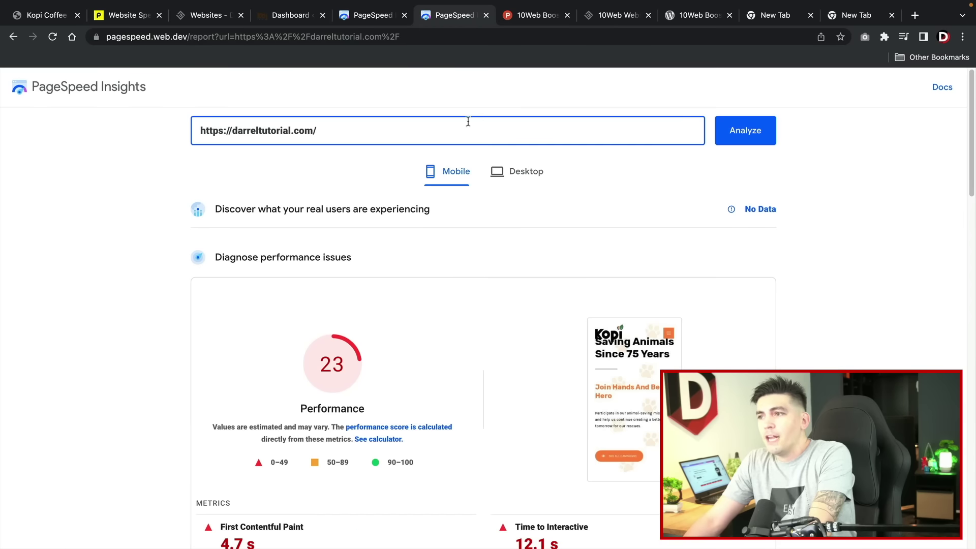
left_click_drag(219, 15, 356, 20)
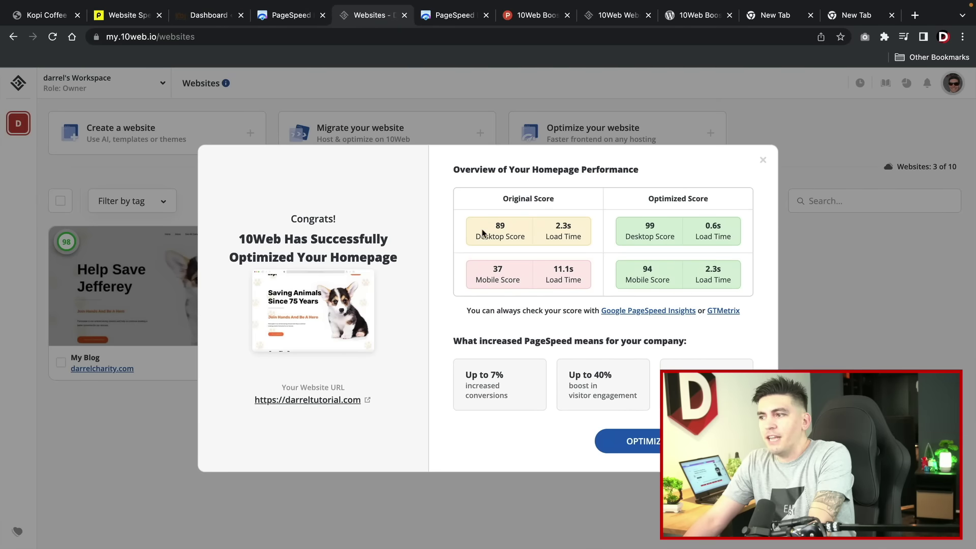
left_click(457, 15)
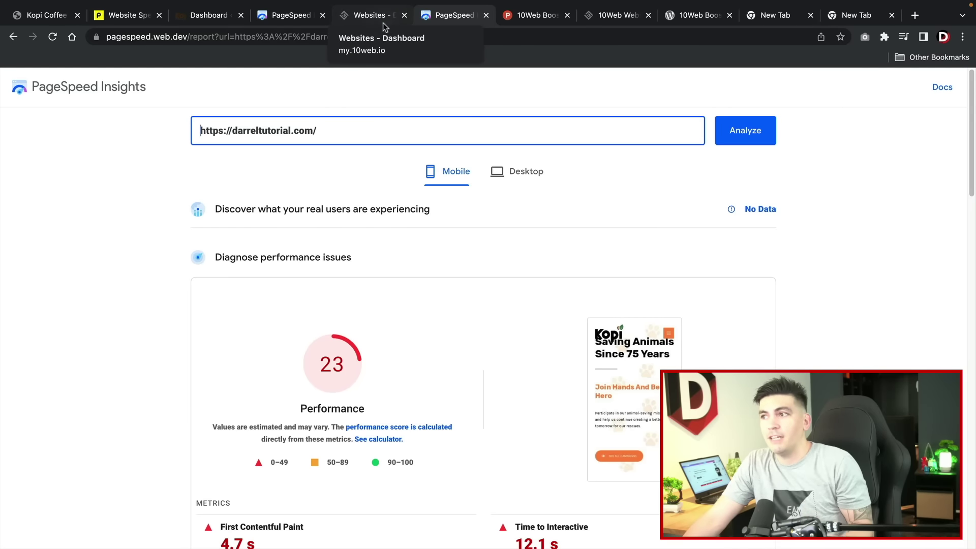
Step: Re-run PageSpeed for darreltutorial.com, confirm mobile 94, and view 10Web's 37-to-94 results
left_click(734, 131)
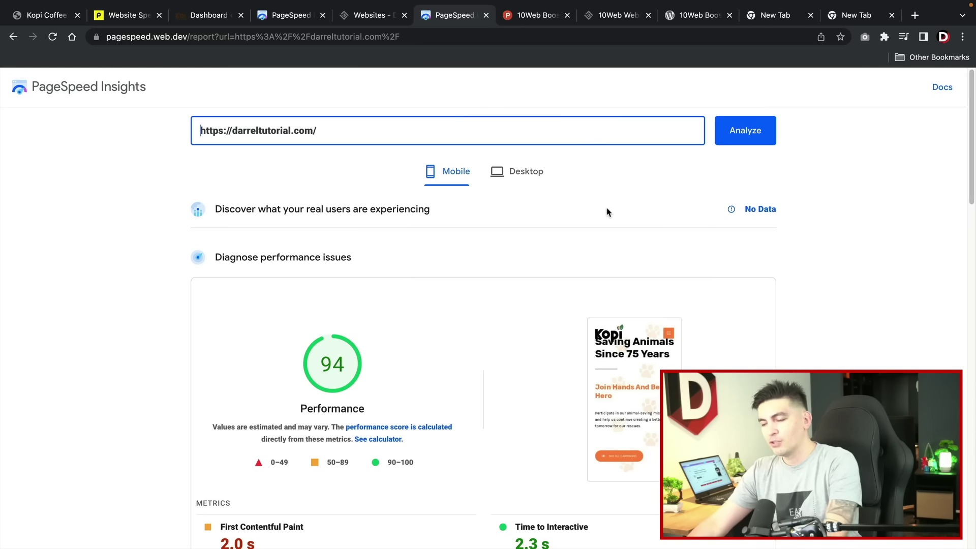
scroll(586, 270, "down", 2)
scroll(581, 274, "down", 2)
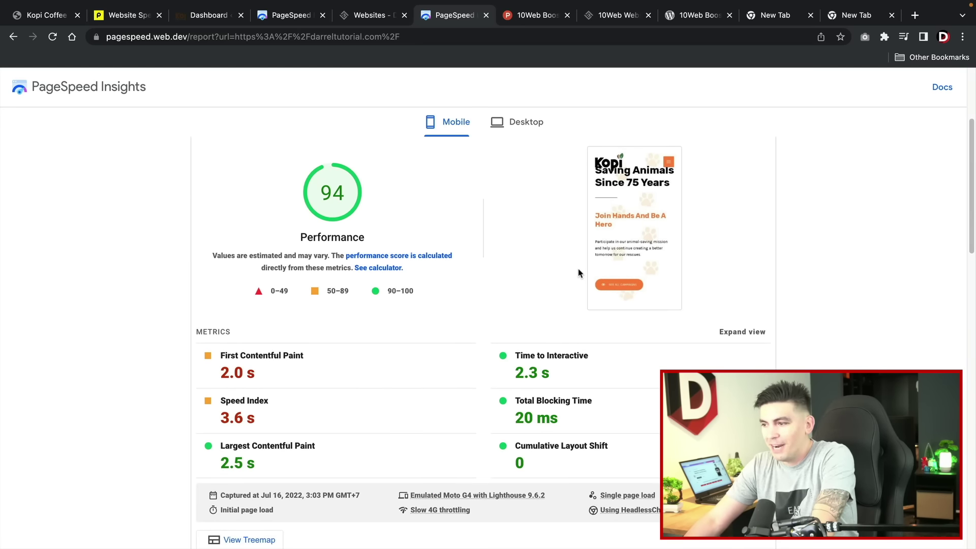
scroll(579, 273, "up", 2)
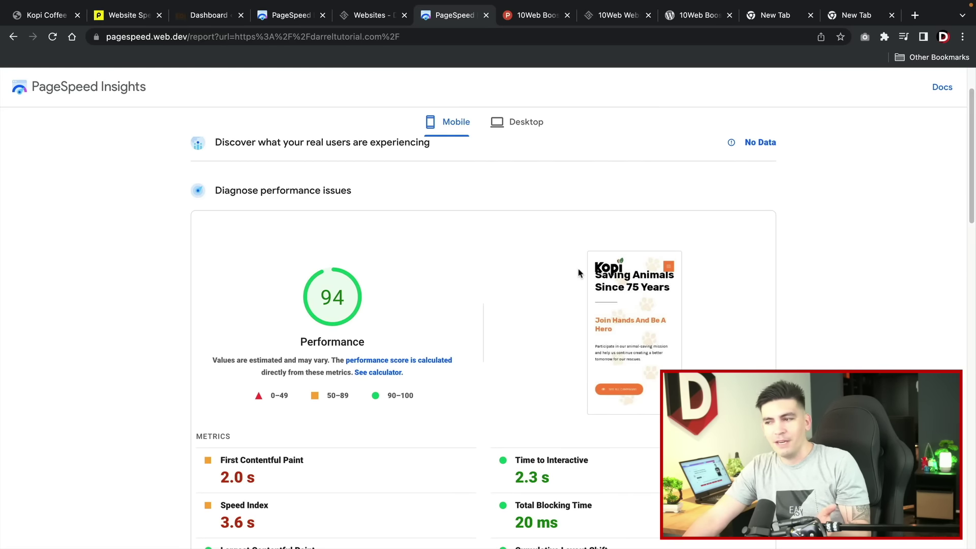
scroll(360, 331, "up", 1)
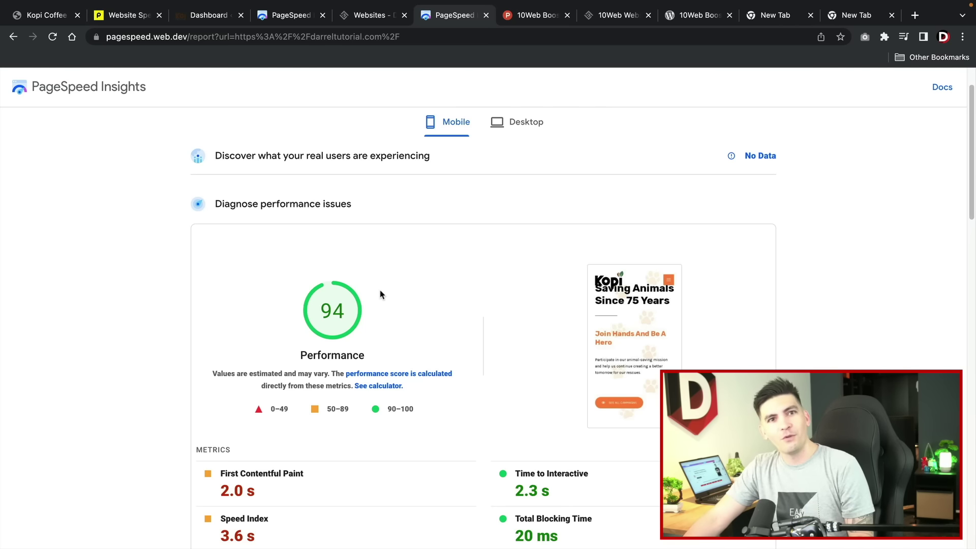
left_click(360, 17)
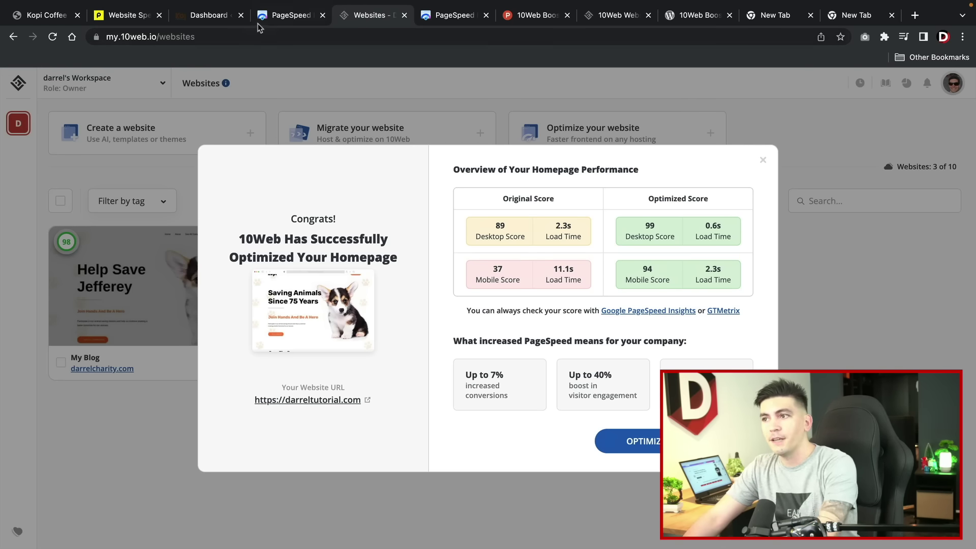
Step: Re-analyse darrelfood.com in PageSpeed Insights (mobile 33), then go to its WordPress dashboard
left_click(278, 19)
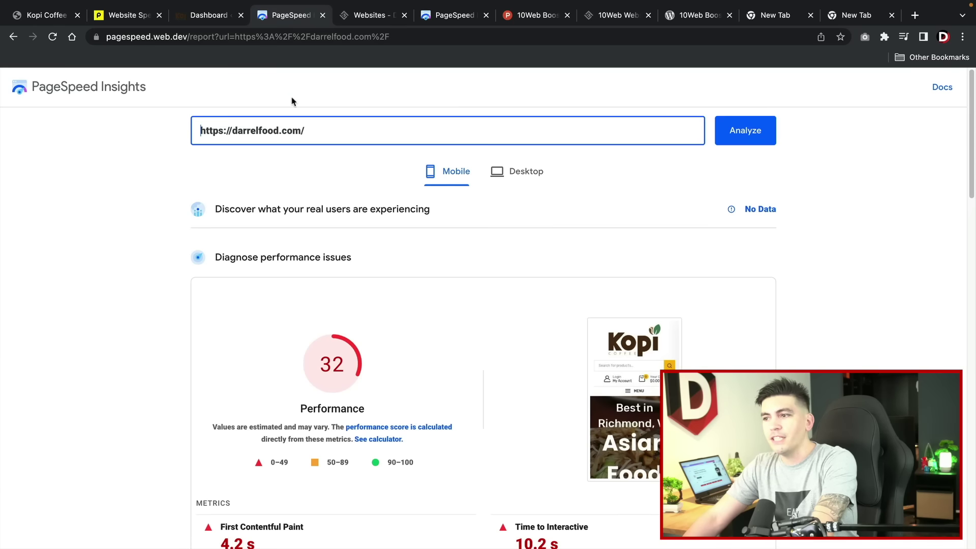
left_click(737, 134)
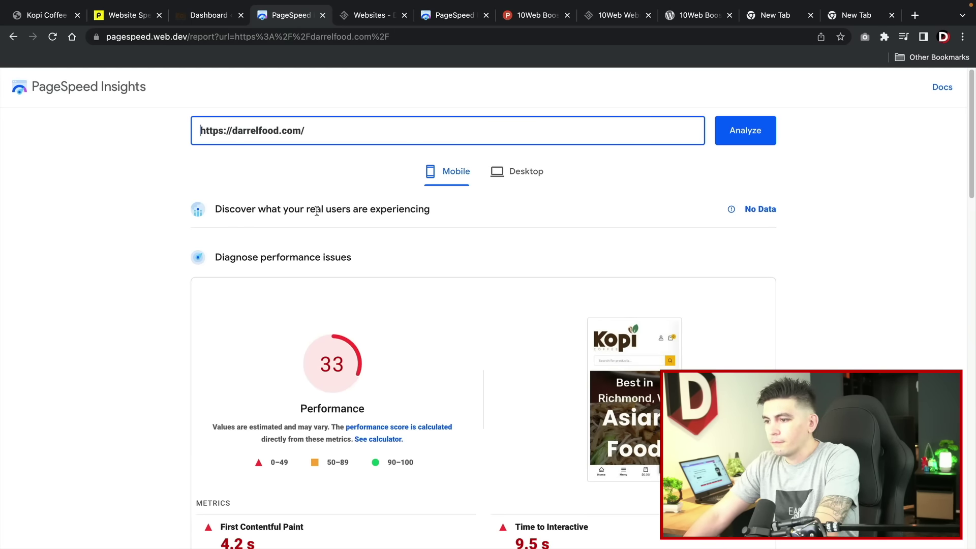
scroll(306, 244, "down", 4)
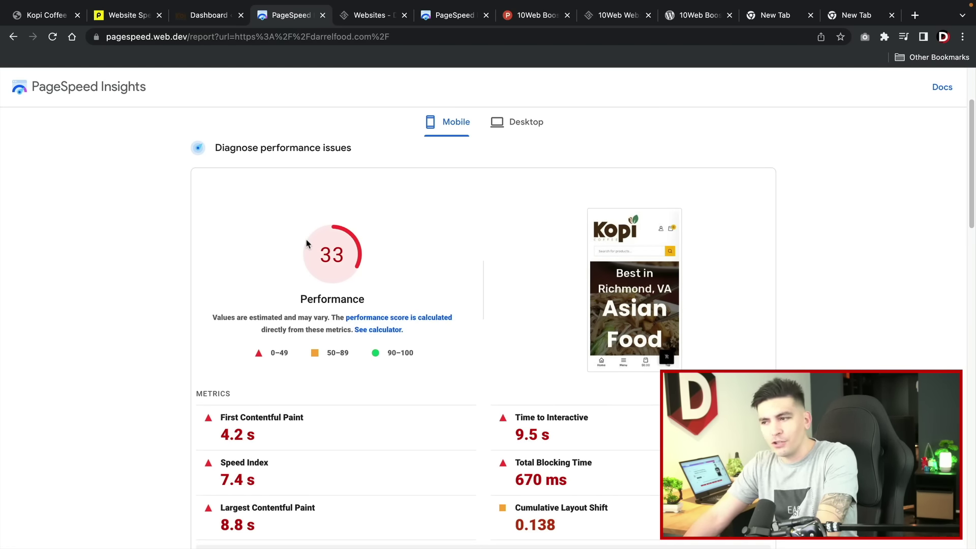
scroll(307, 244, "up", 1)
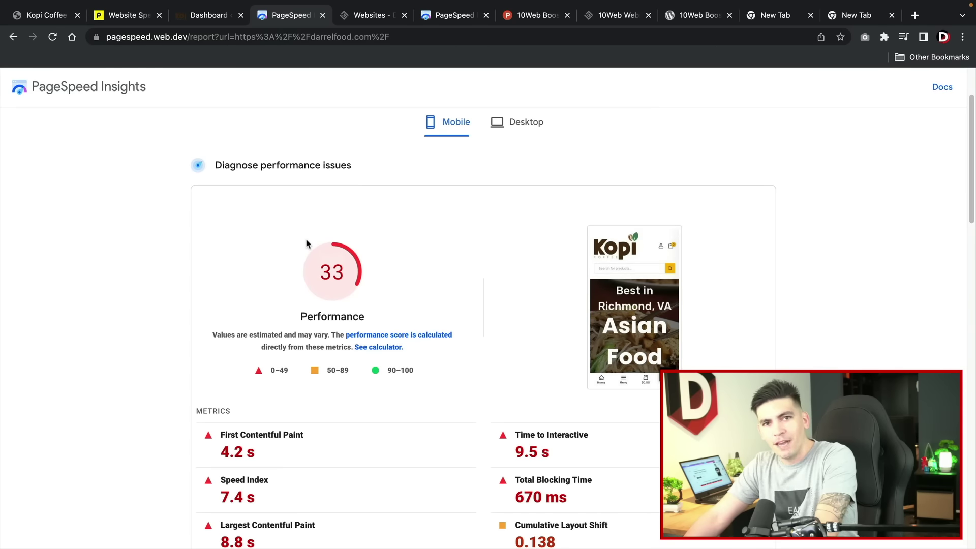
left_click(213, 19)
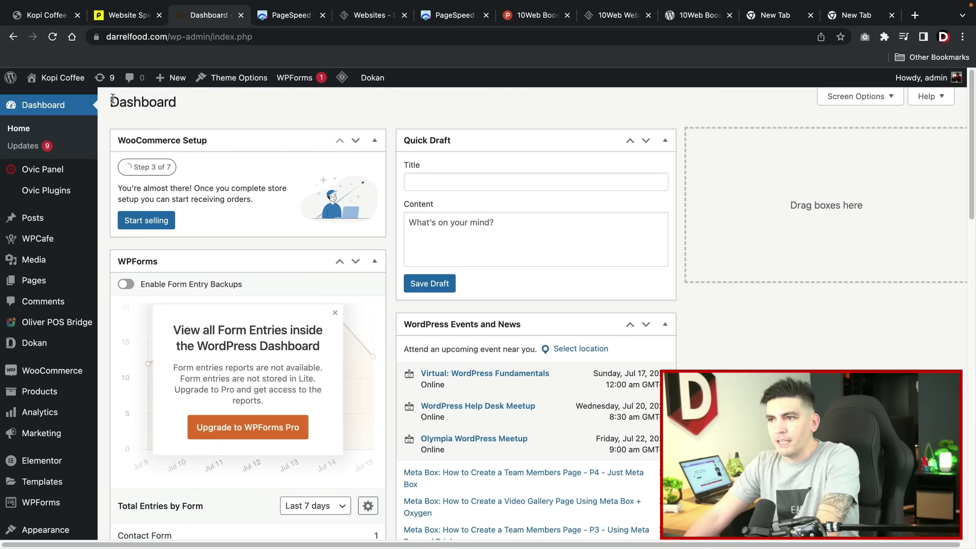
Step: Visit the live darrelfood.com homepage, return to the dashboard, and go to Plugins > Add New
left_click(76, 102)
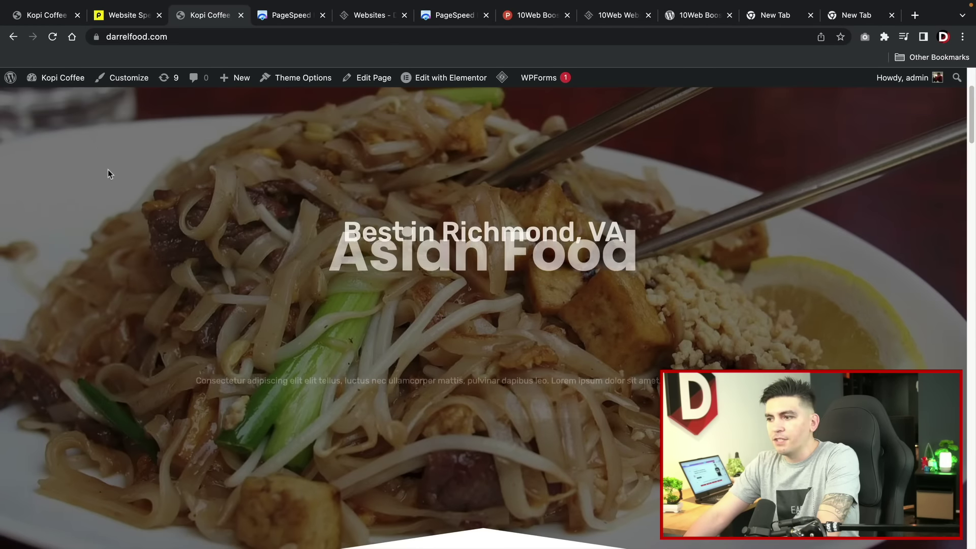
mouse_move(51, 78)
left_click(61, 101)
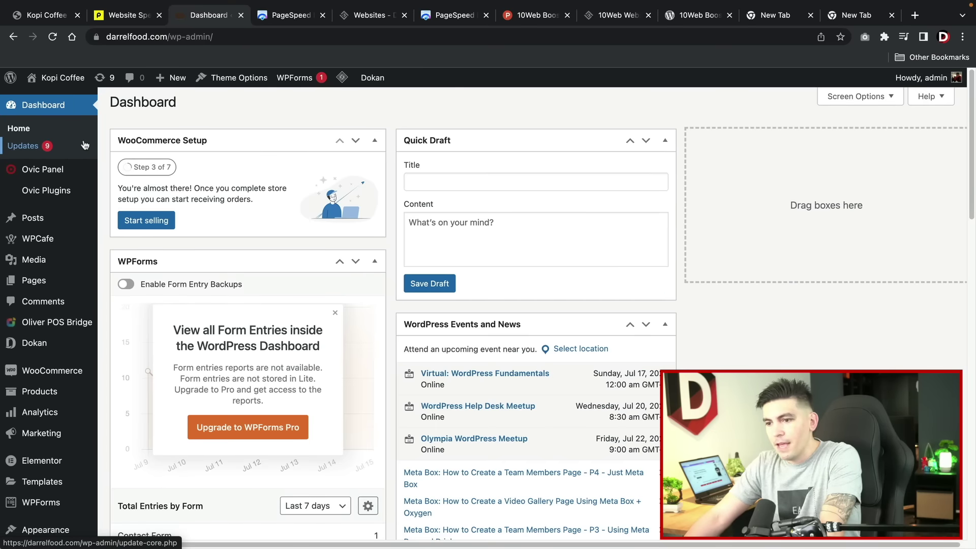
mouse_move(53, 192)
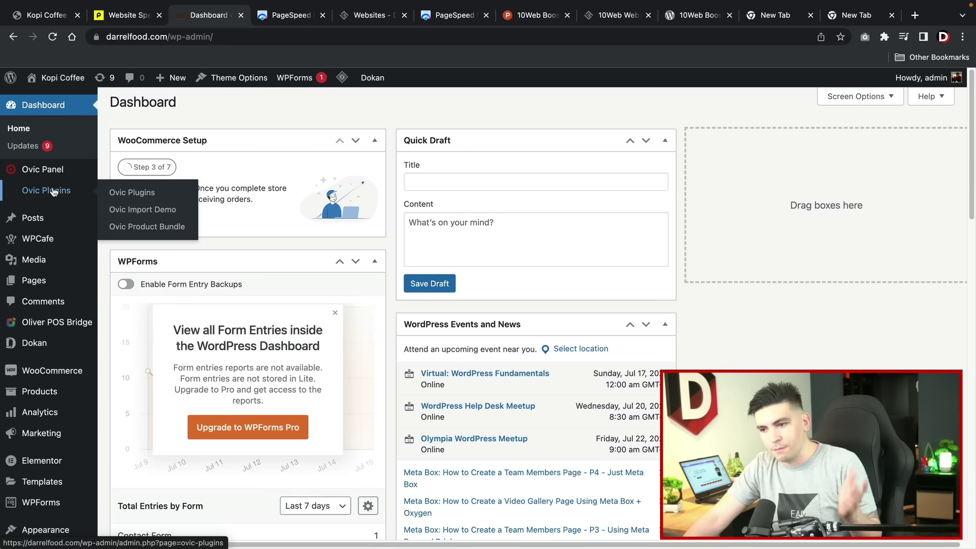
scroll(67, 301, "down", 3)
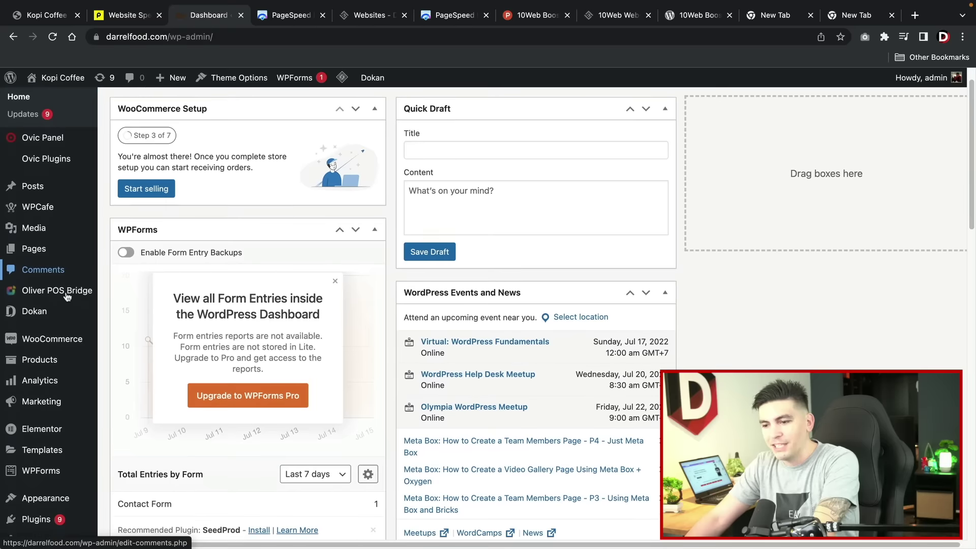
mouse_move(66, 412)
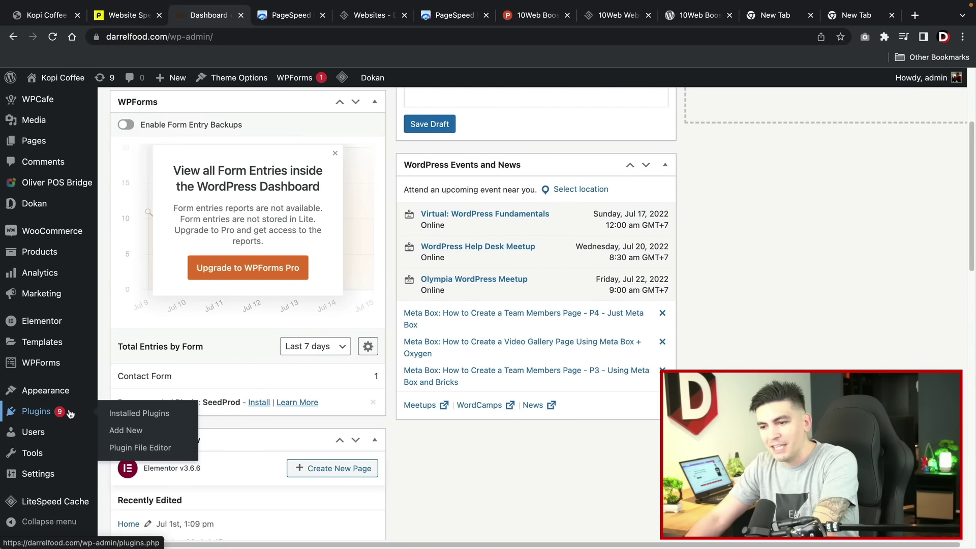
left_click(146, 437)
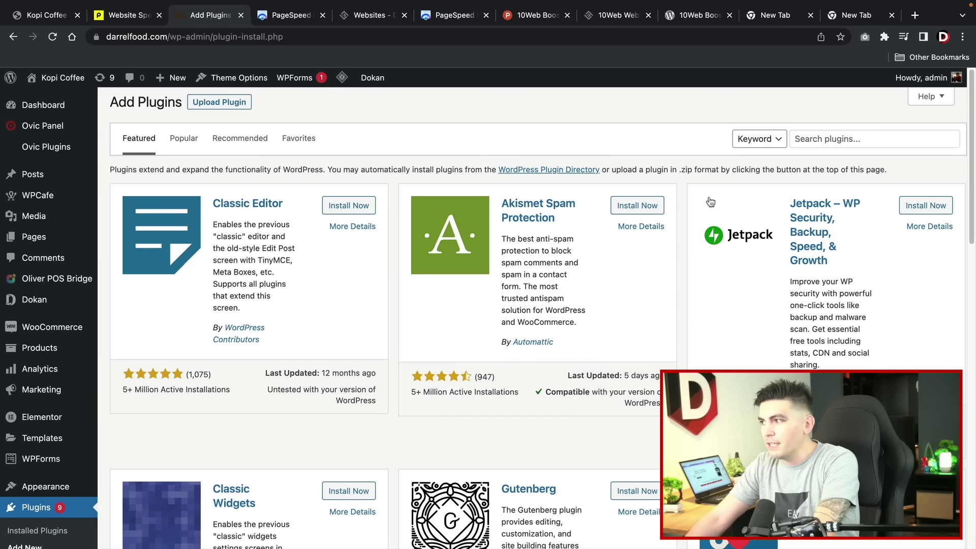
Step: Search the plugin directory for '10web booster' and install 10Web Booster on darrelfood.com
left_click(834, 142)
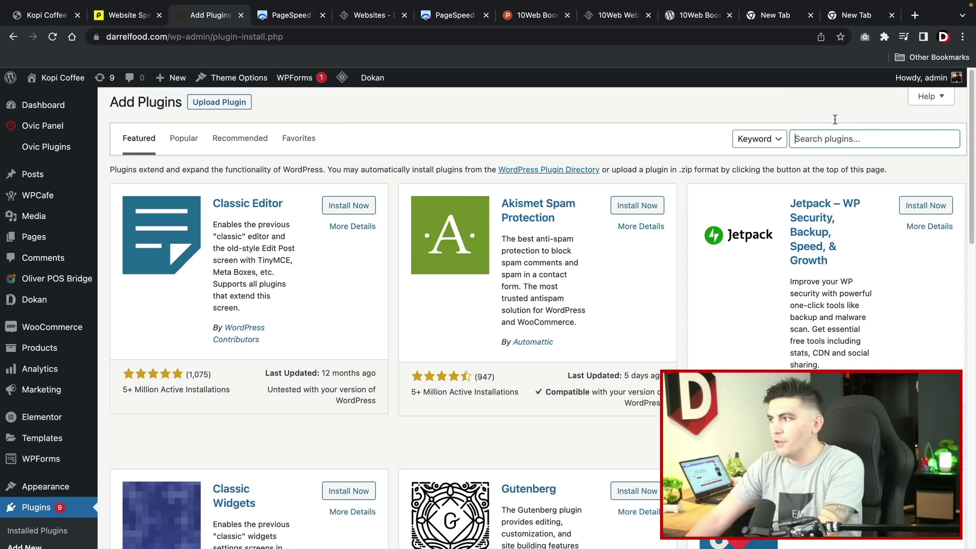
type("10web booster")
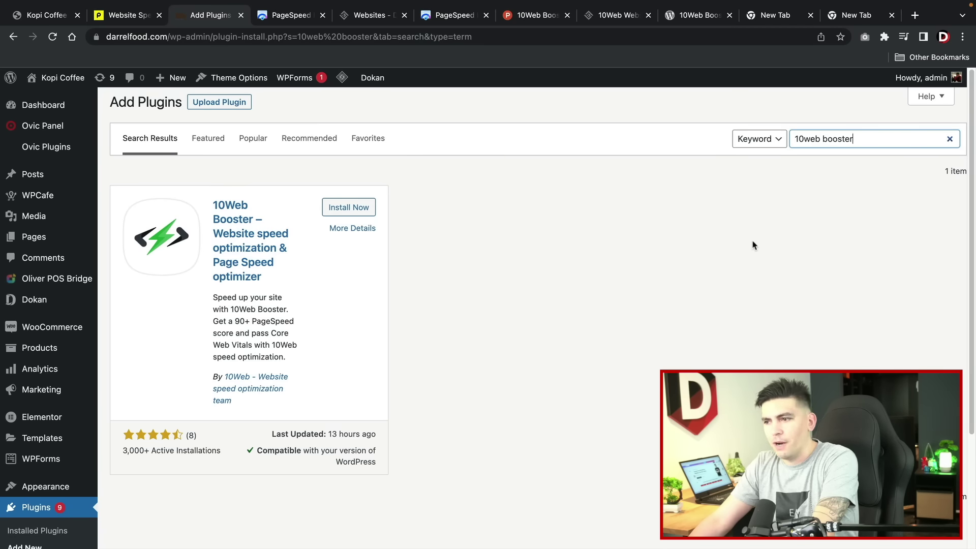
left_click(358, 209)
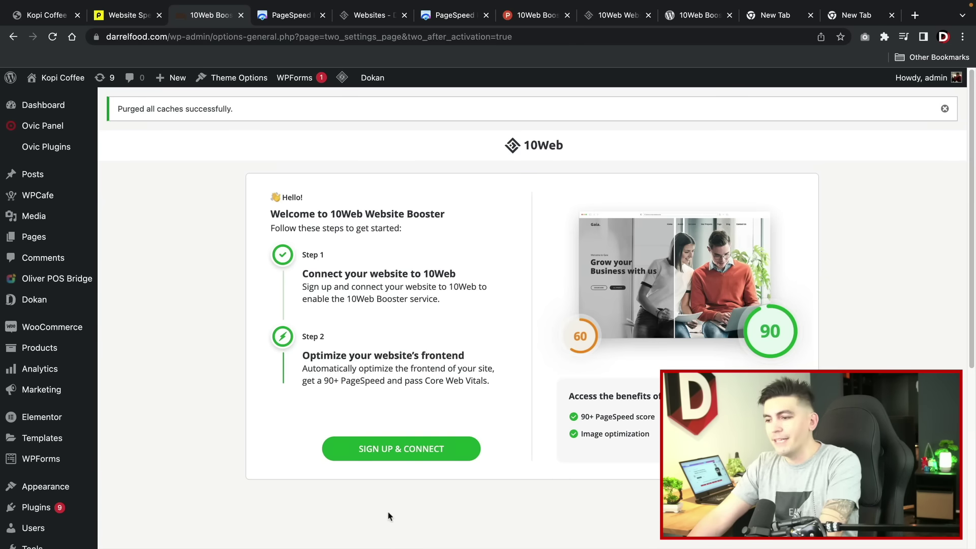
Step: Connect darrelfood.com to 10Web, lifting mobile from 25 to 79 and desktop 88 to 98
left_click(410, 459)
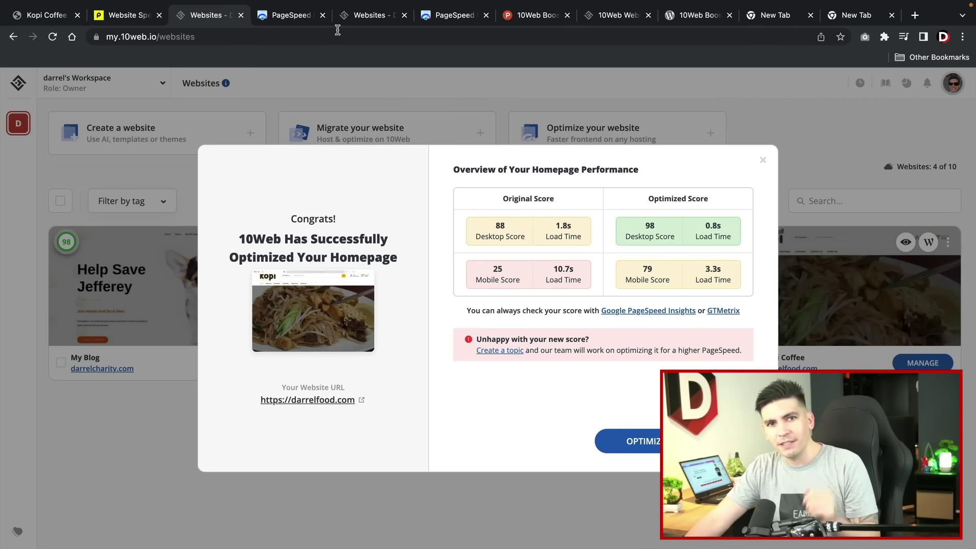
Step: Re-test darrelfood.com in PageSpeed Insights: 77 on mobile, then 99 on desktop
left_click(295, 16)
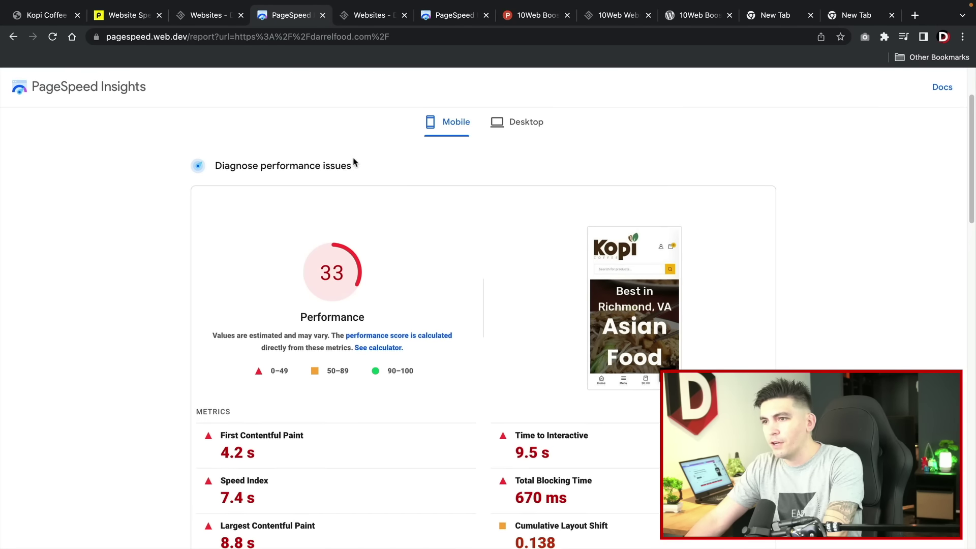
scroll(353, 162, "up", 2)
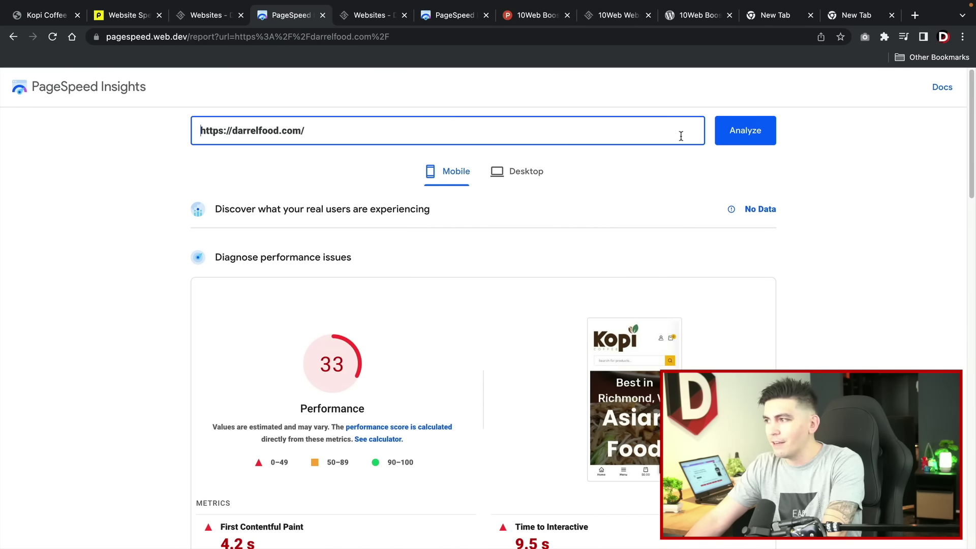
left_click(752, 136)
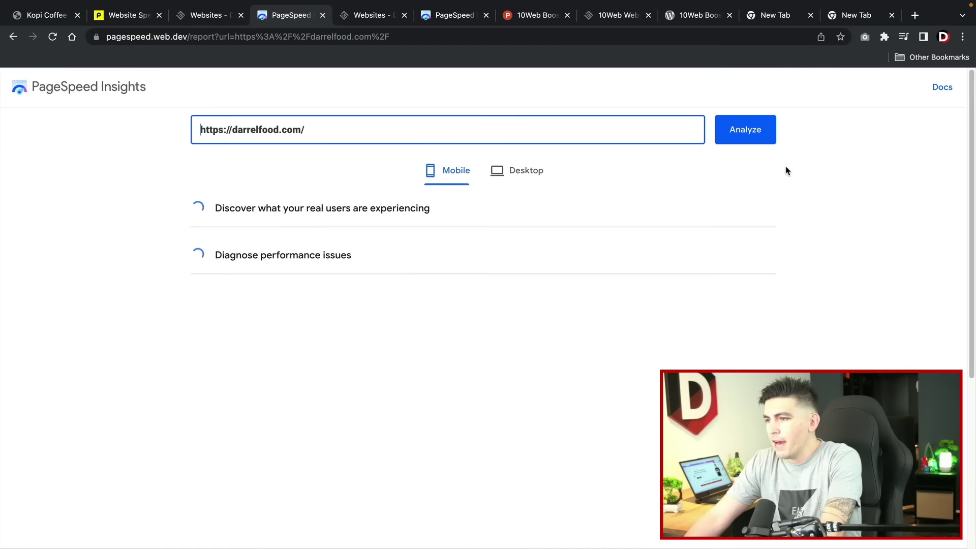
scroll(786, 171, "down", 1)
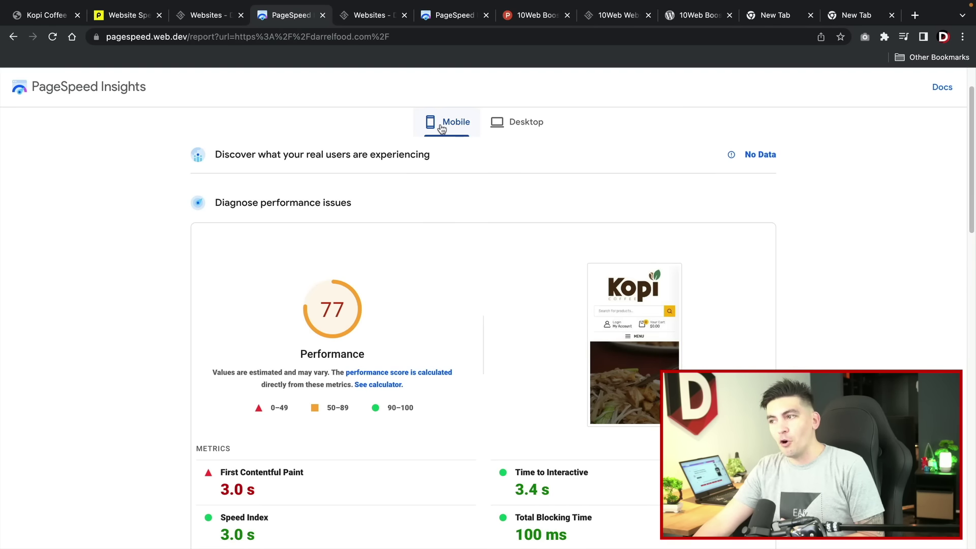
left_click(499, 126)
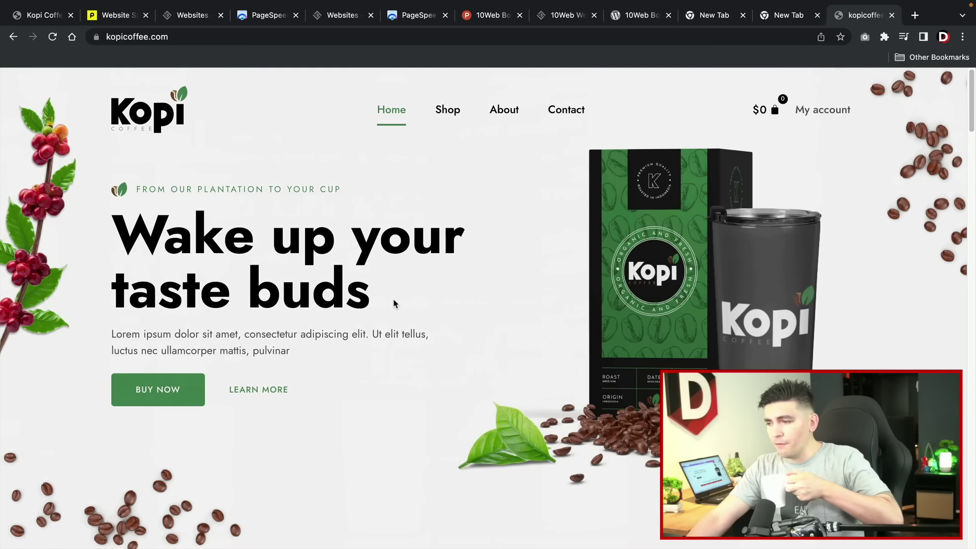
Step: Browse the kopicoffee.com homepage past its 'Wake up your taste buds' hero and Specialty coffee products, then return to the top
scroll(394, 303, "down", 3)
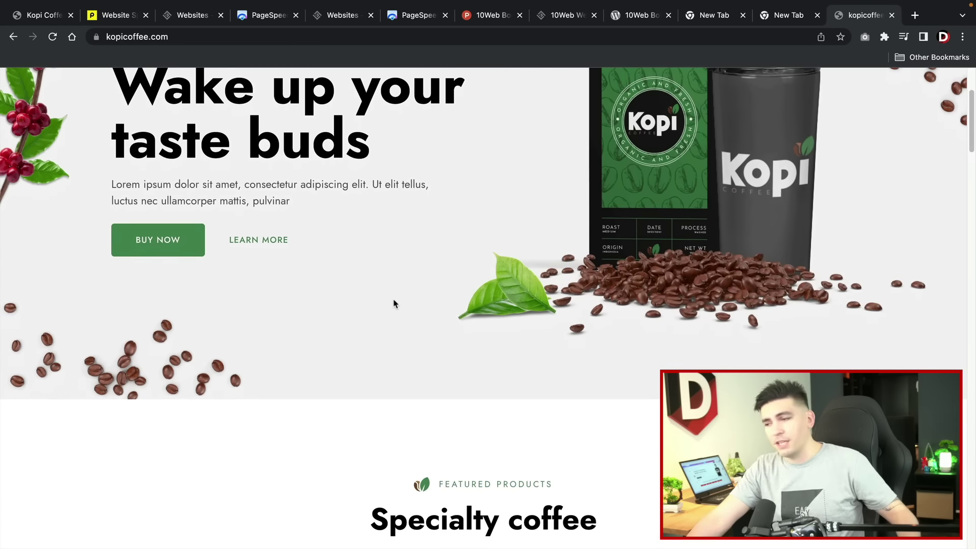
scroll(394, 303, "down", 5)
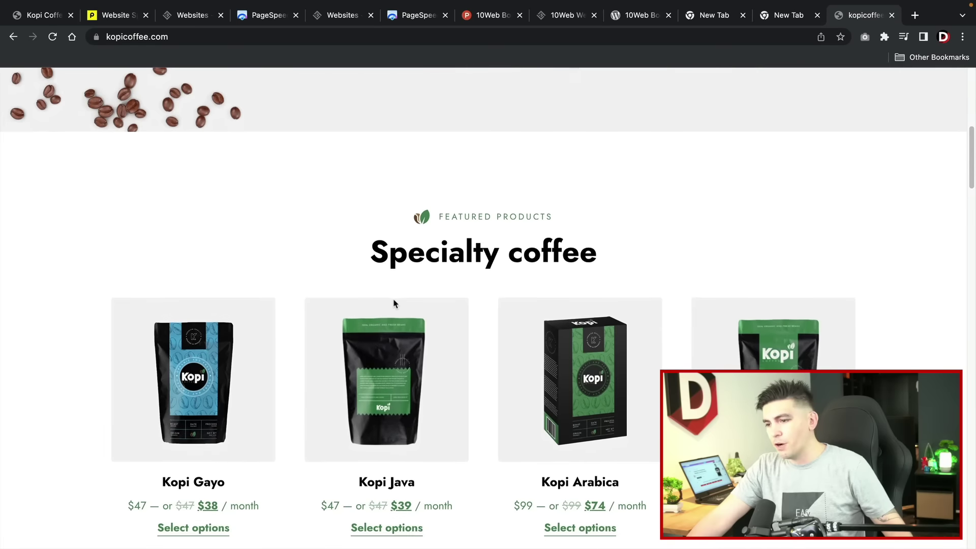
scroll(394, 304, "down", 2)
scroll(395, 302, "down", 15)
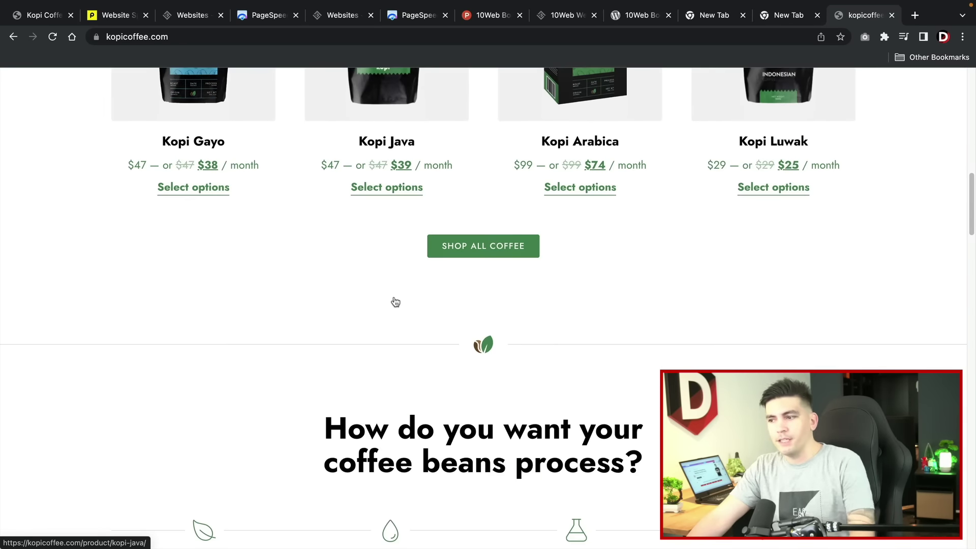
scroll(395, 302, "down", 2)
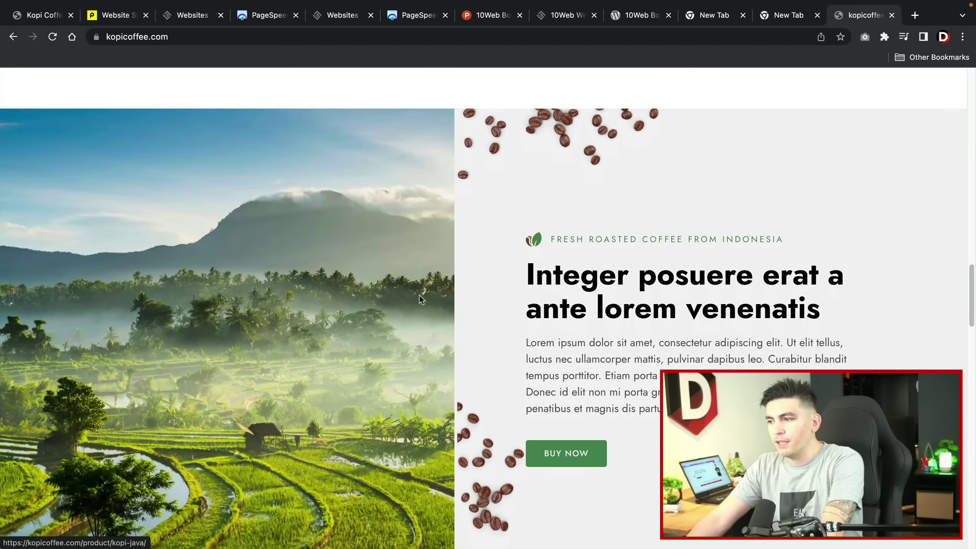
left_click_drag(519, 270, 617, 370)
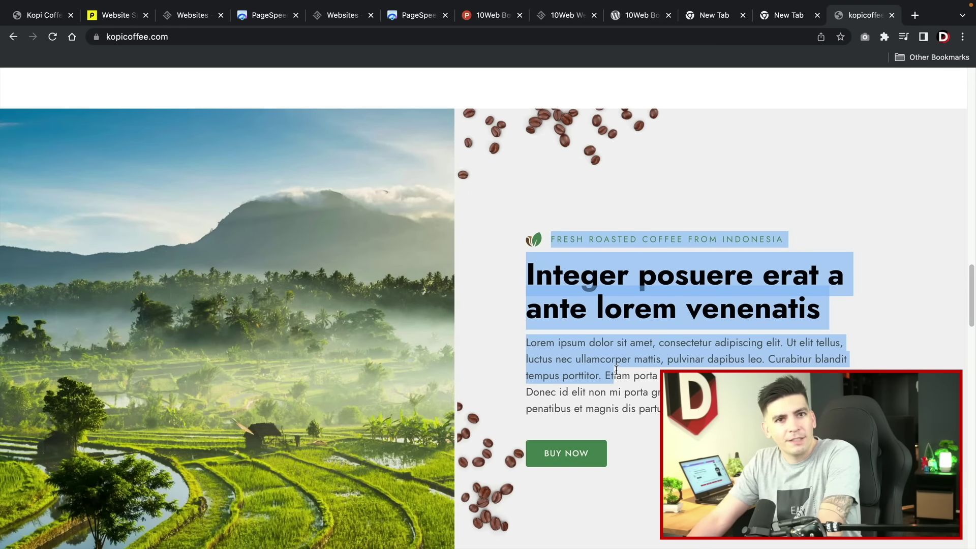
scroll(616, 370, "up", 20)
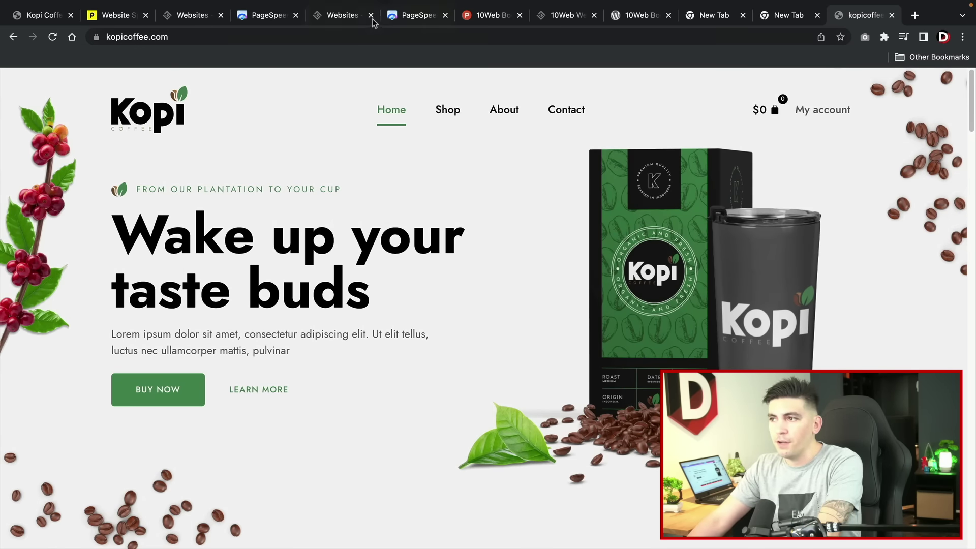
Step: Return to darrelcharity.com's 10Web Booster Frontend Optimizer settings, with Strong mode and website caching enabled
left_click(629, 25)
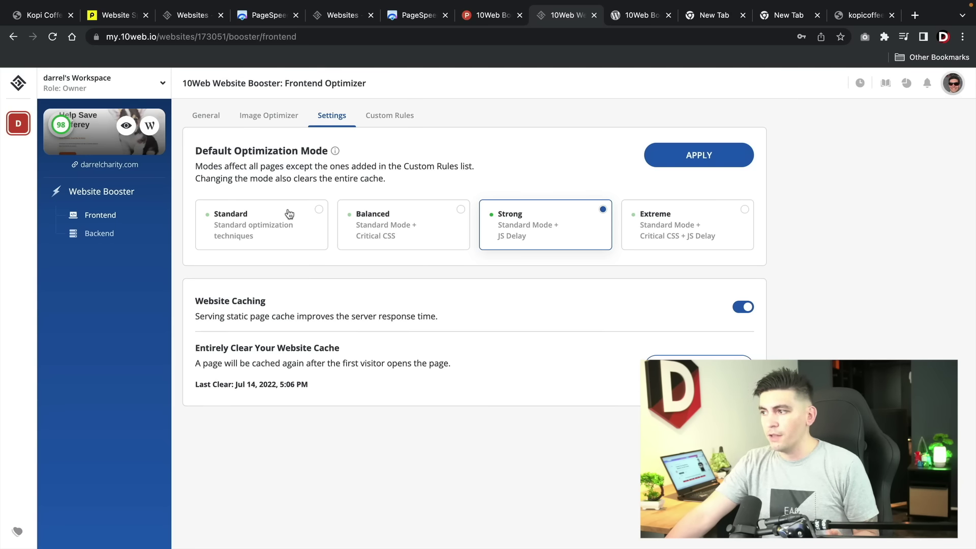
Step: Go back to the WordPress.org listing for the 10Web Booster plugin
left_click(626, 19)
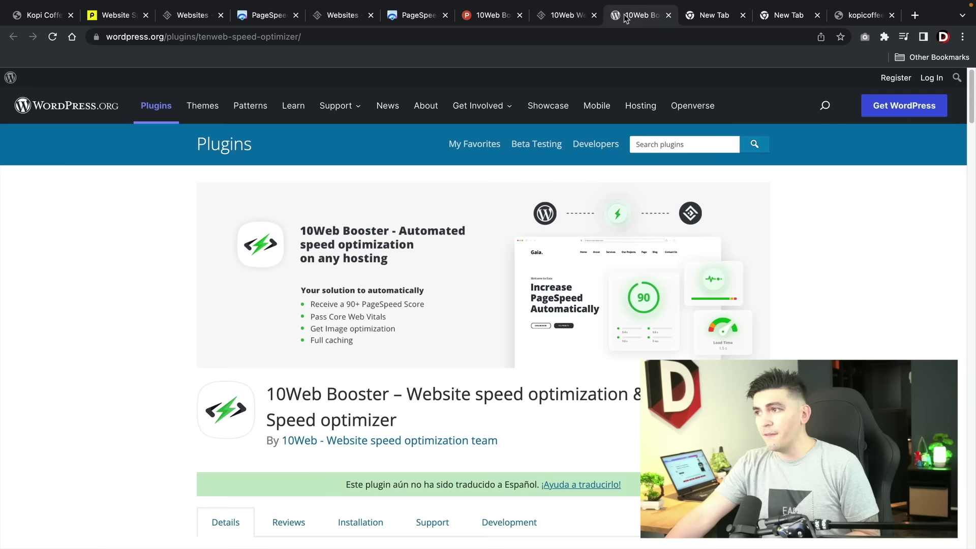